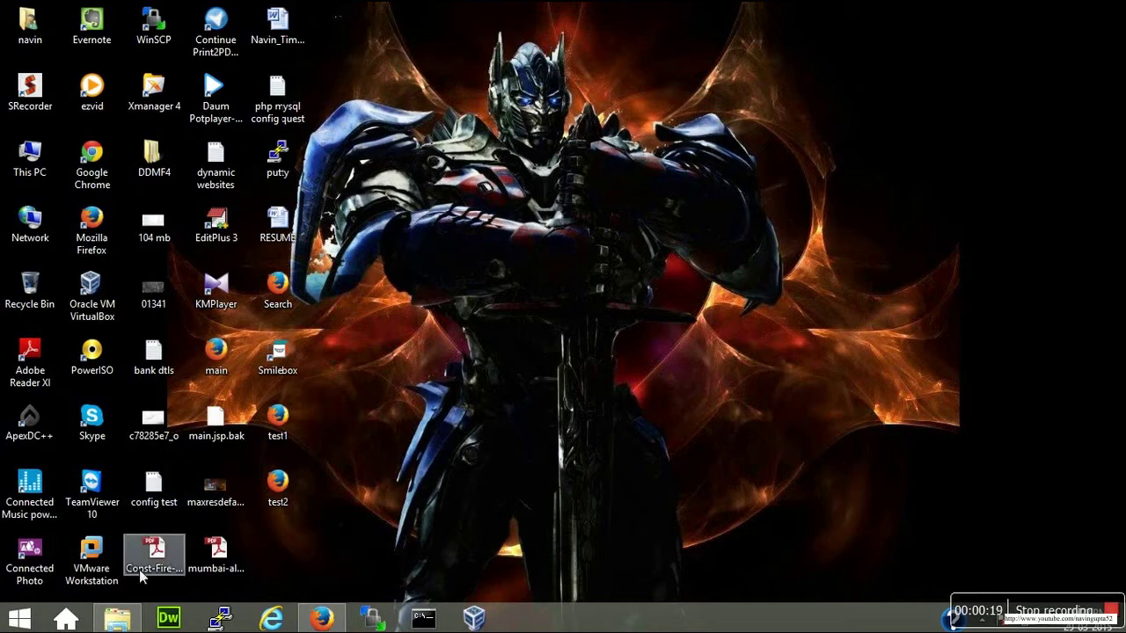
Switch to the open 64-bit folder in File Explorer and check the two p10404530_112030_MSWIN-x86-64 archives.
click(117, 619)
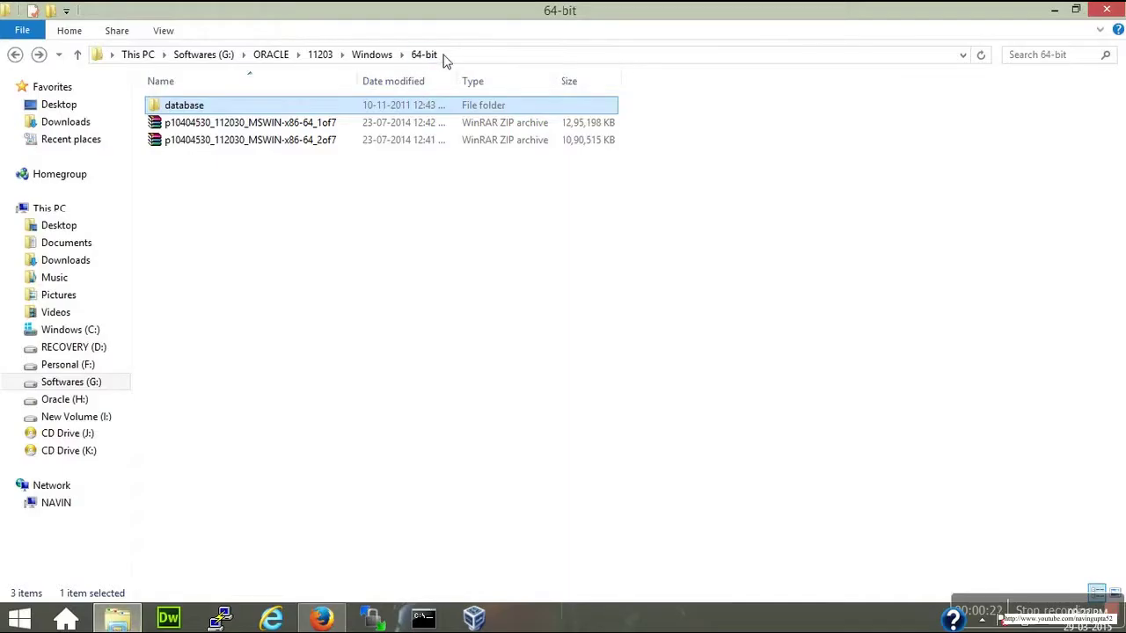
click(275, 122)
click(276, 141)
click(276, 121)
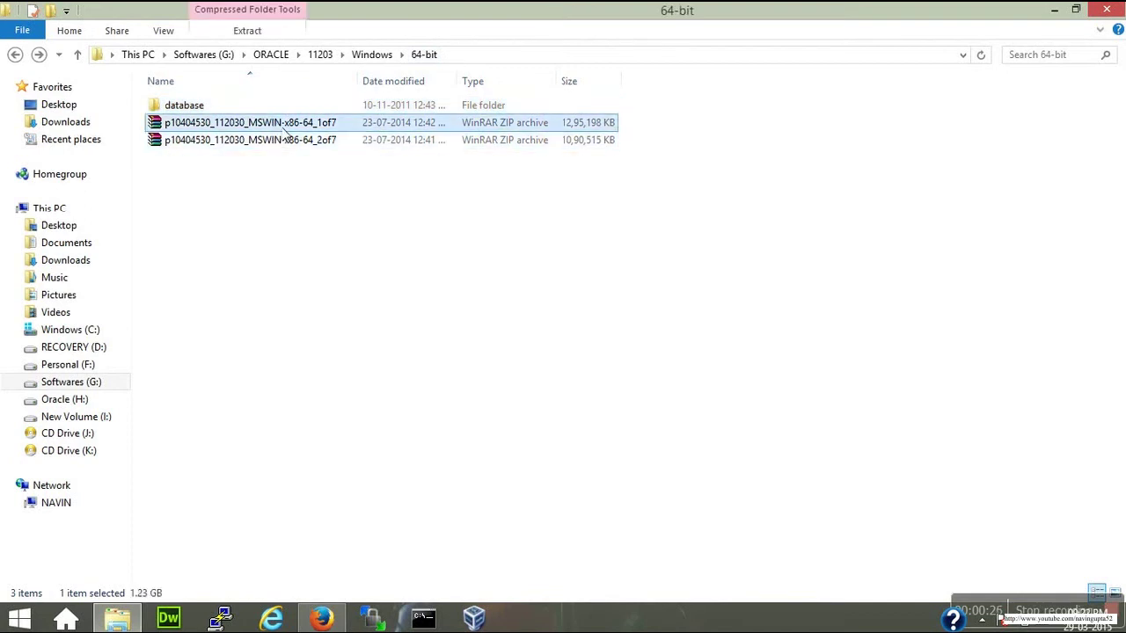
click(322, 178)
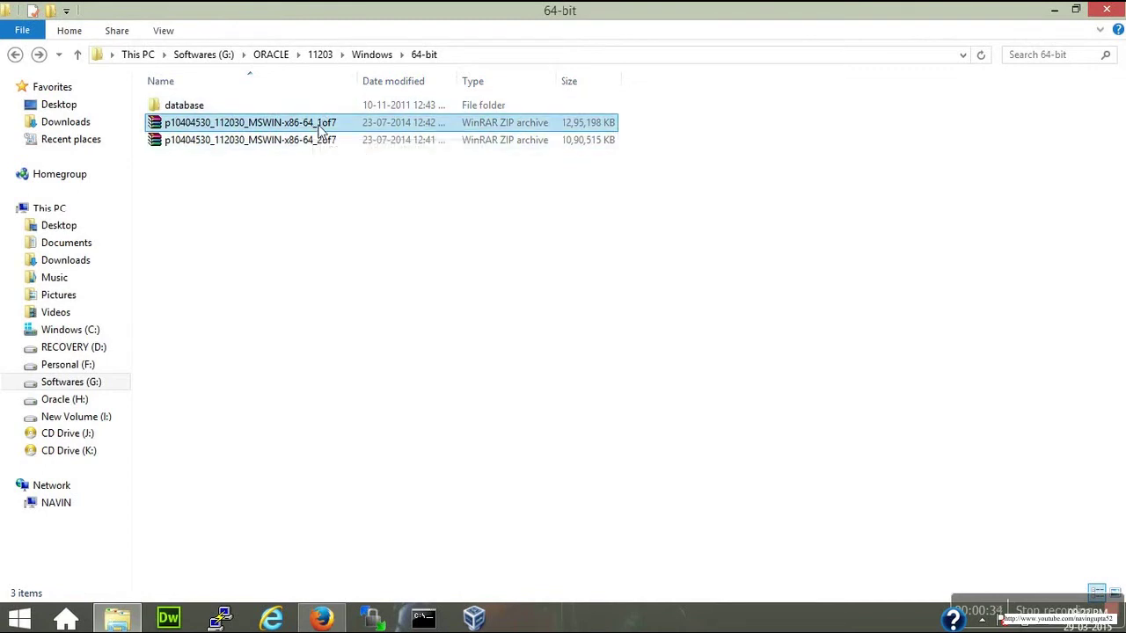
Review the extraction options for the 1of7 and 2of7 archives without extracting either, and check the database folder's details.
right_click(263, 129)
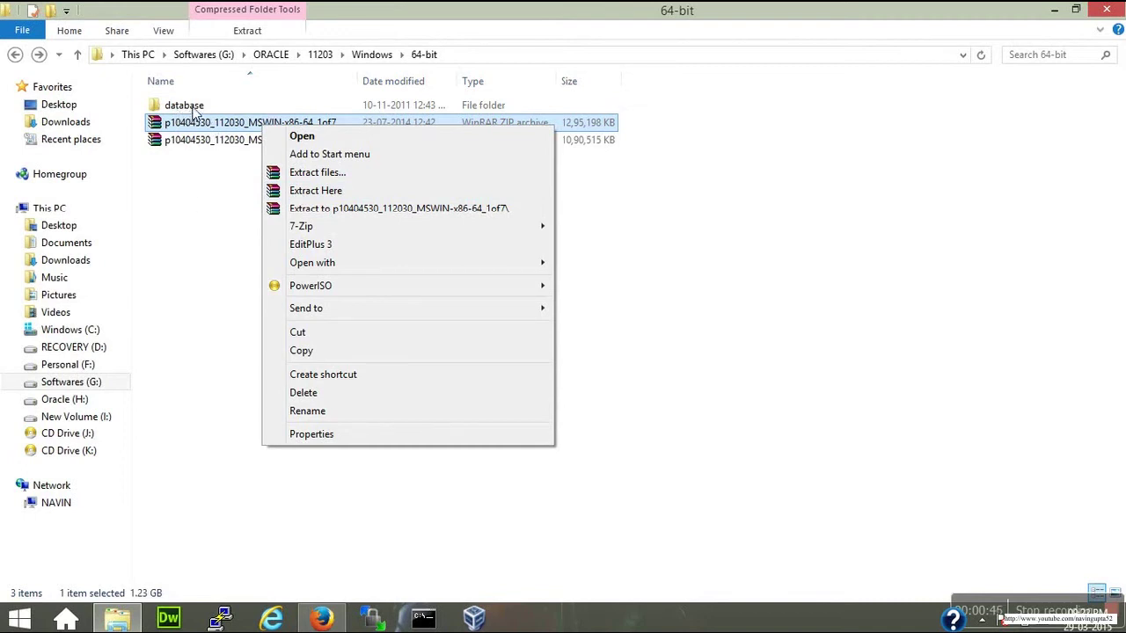
click(205, 176)
click(230, 141)
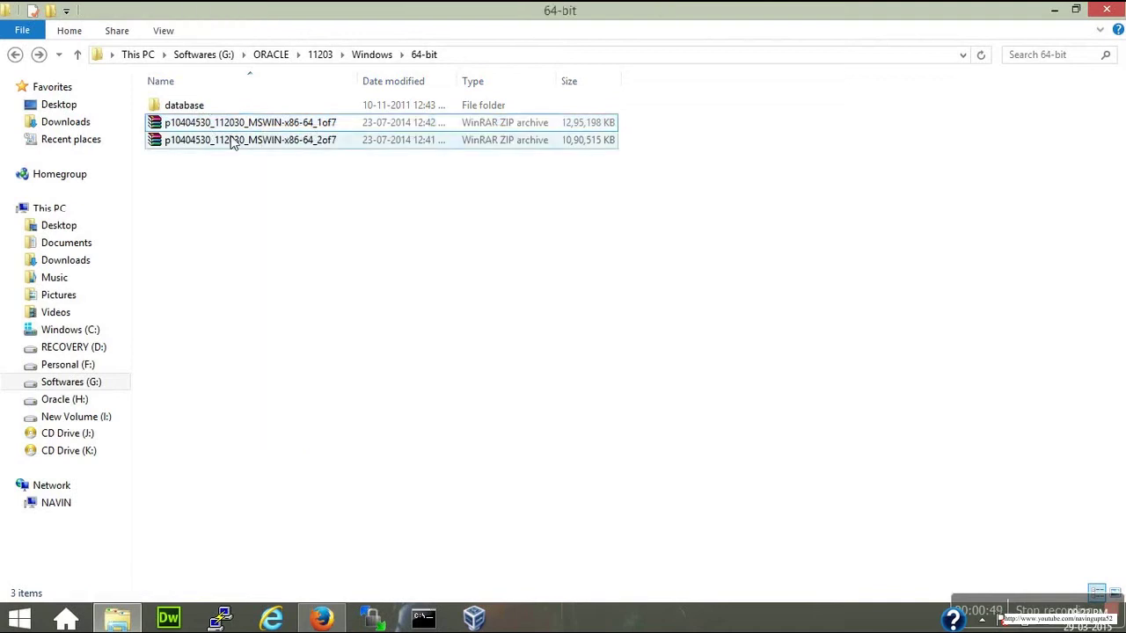
right_click(234, 143)
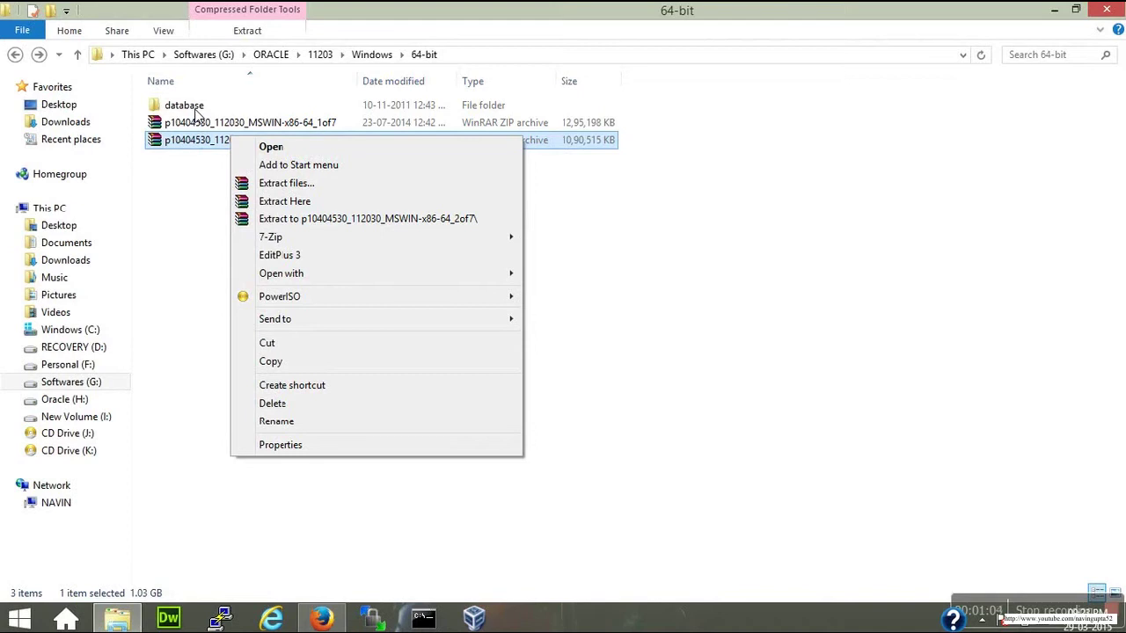
click(198, 176)
drag(197, 175, 201, 110)
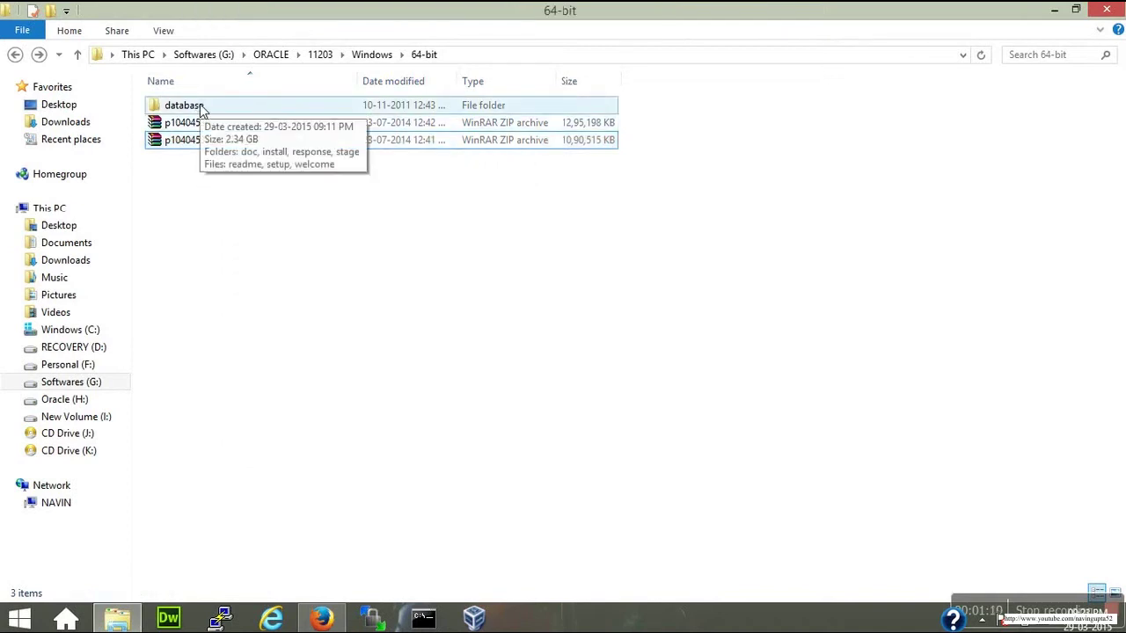
Run setup from the database folder as administrator and approve the elevation request.
double_click(201, 109)
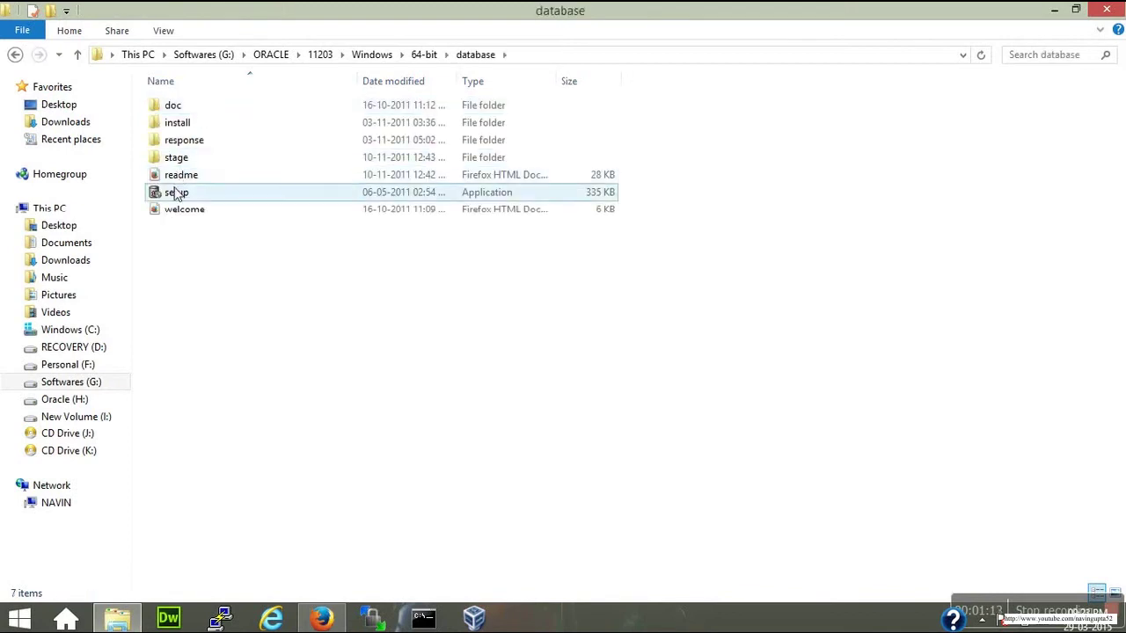
double_click(176, 193)
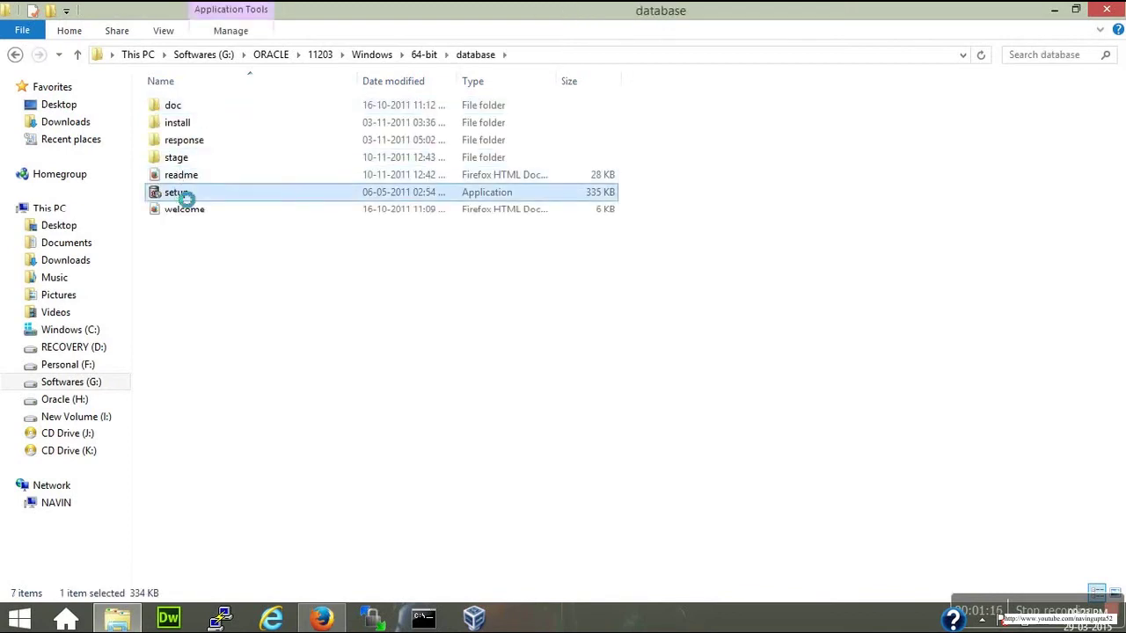
right_click(180, 191)
click(222, 215)
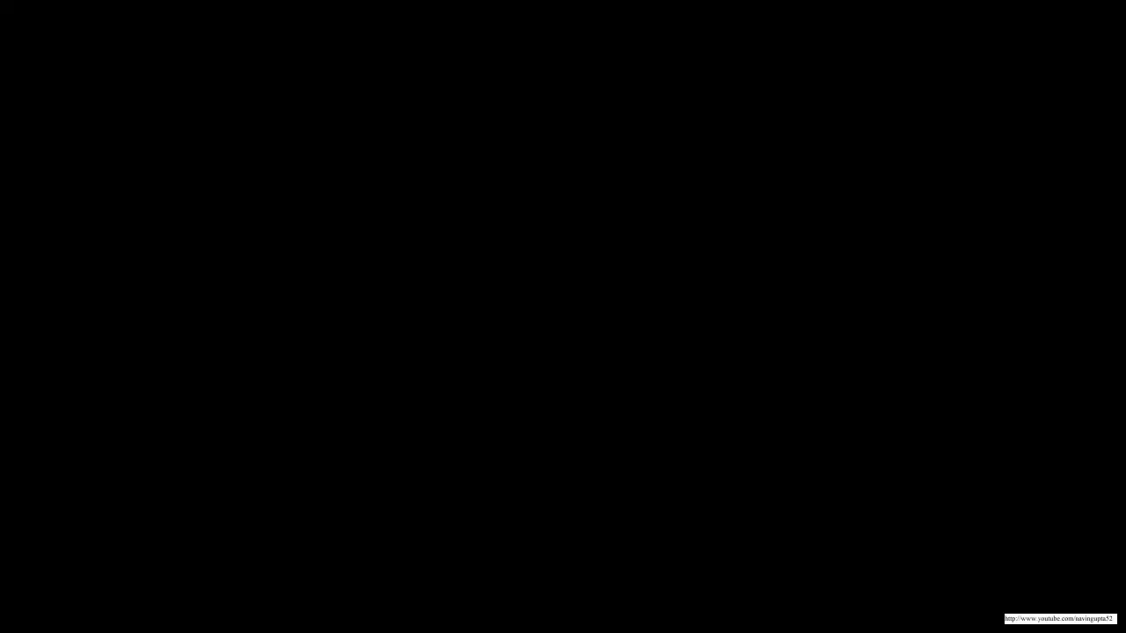
click(628, 344)
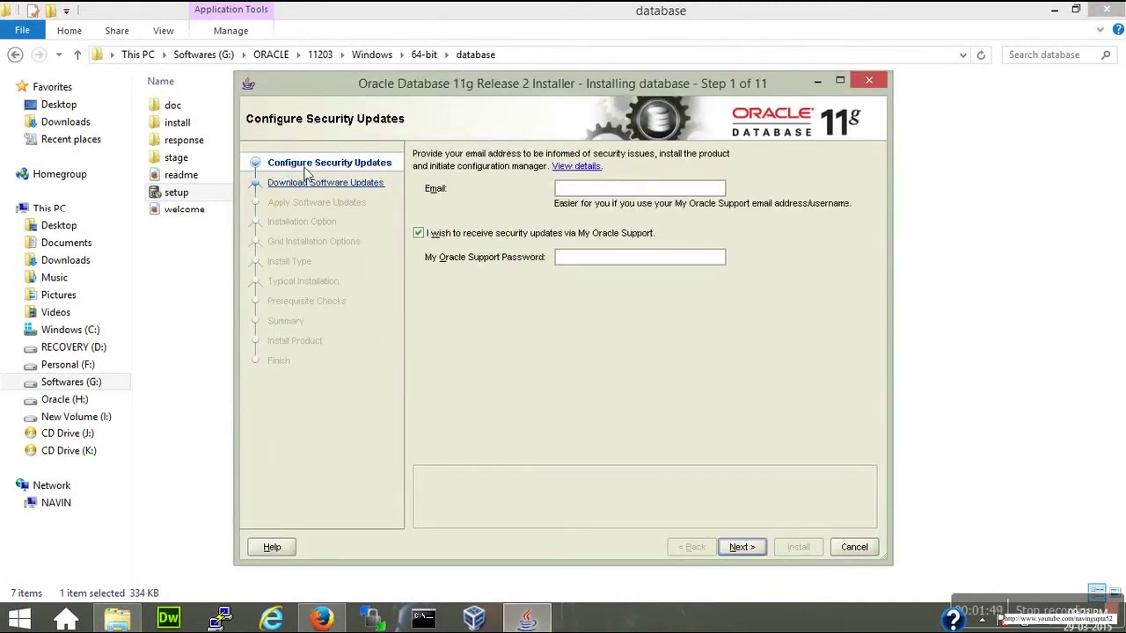
Decline security updates via My Oracle Support and continue without providing an email address.
click(419, 233)
click(741, 547)
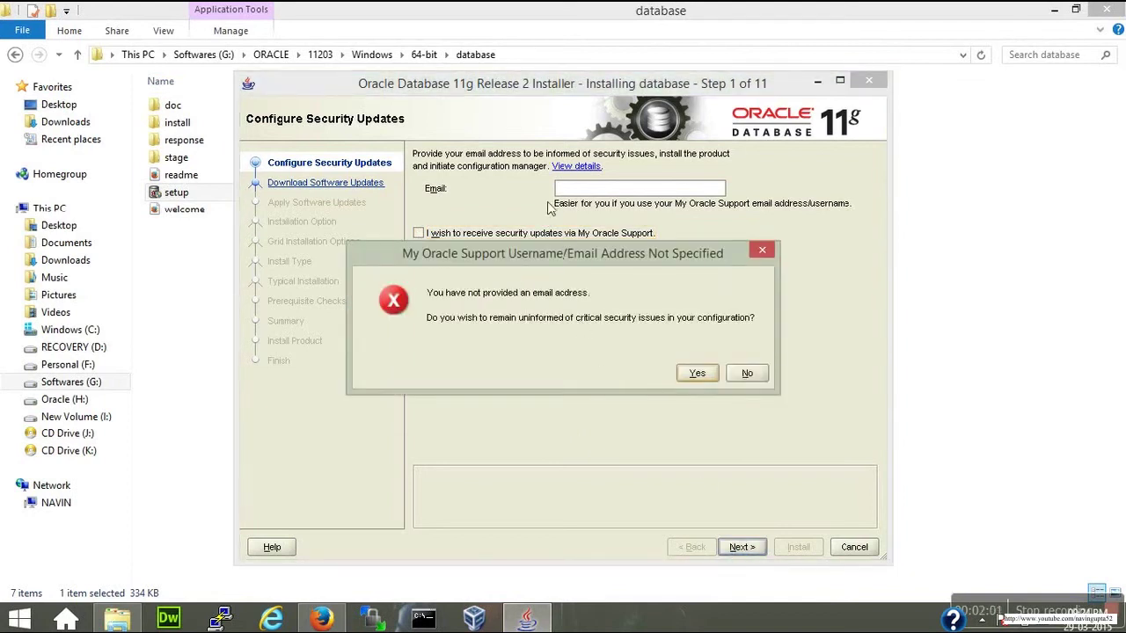
click(695, 375)
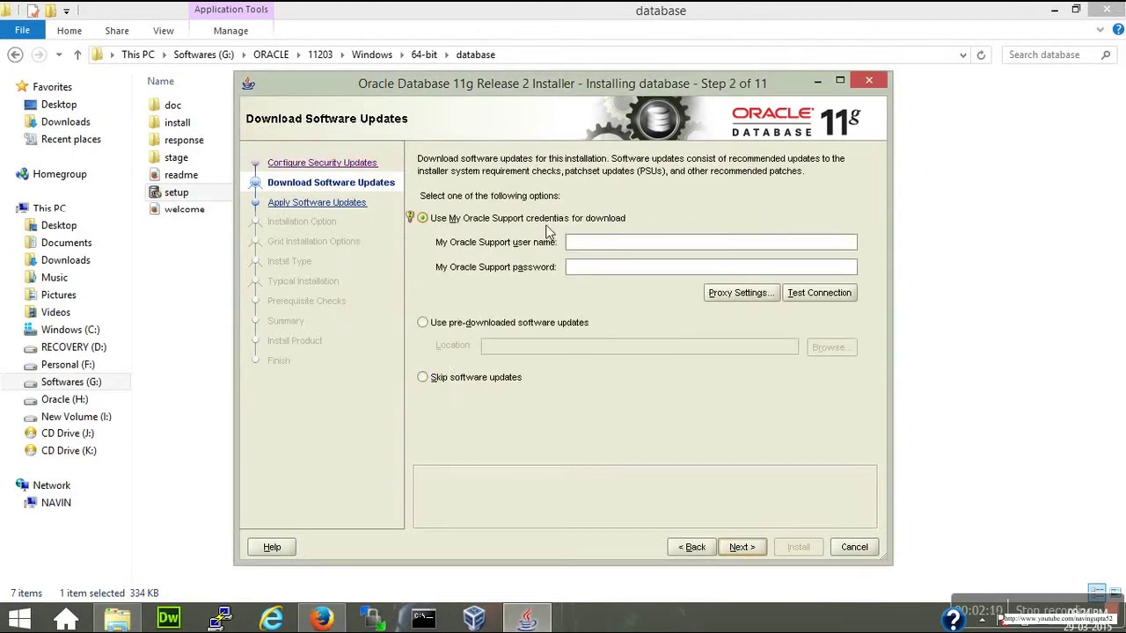
Skip software updates, view the details of the INS-13001 minimum requirements warning and continue anyway.
click(440, 379)
click(739, 547)
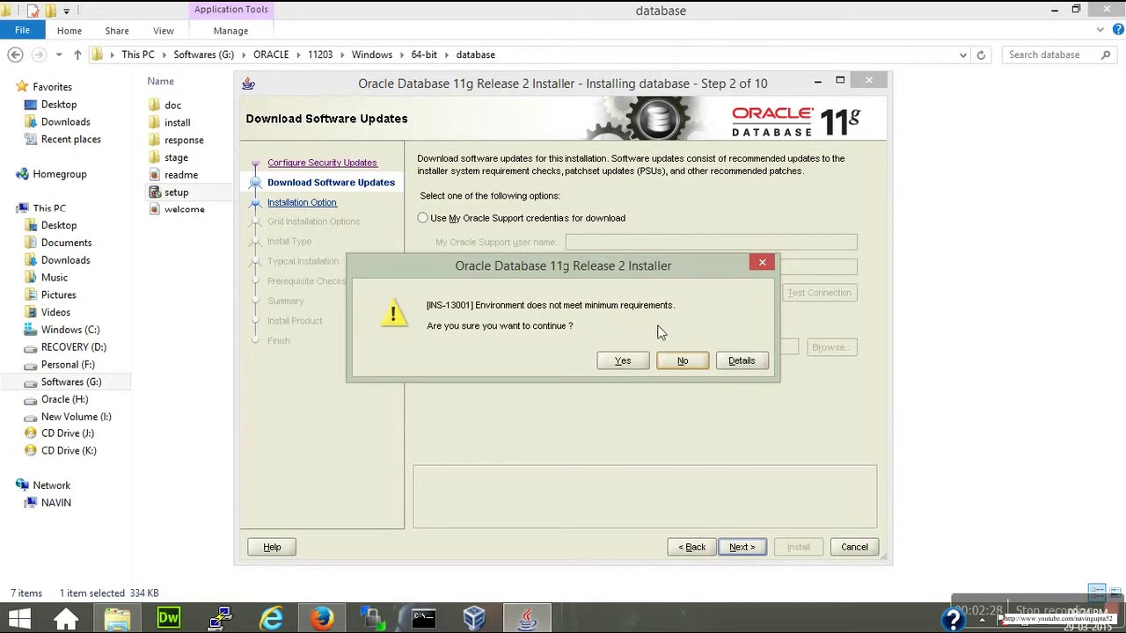
click(742, 361)
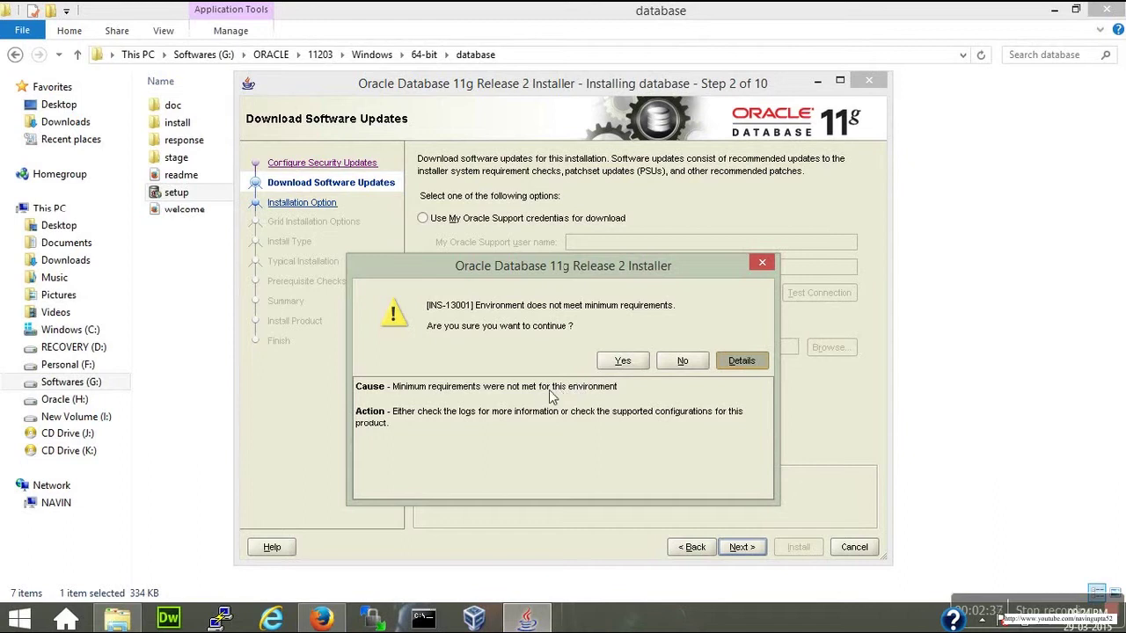
click(621, 363)
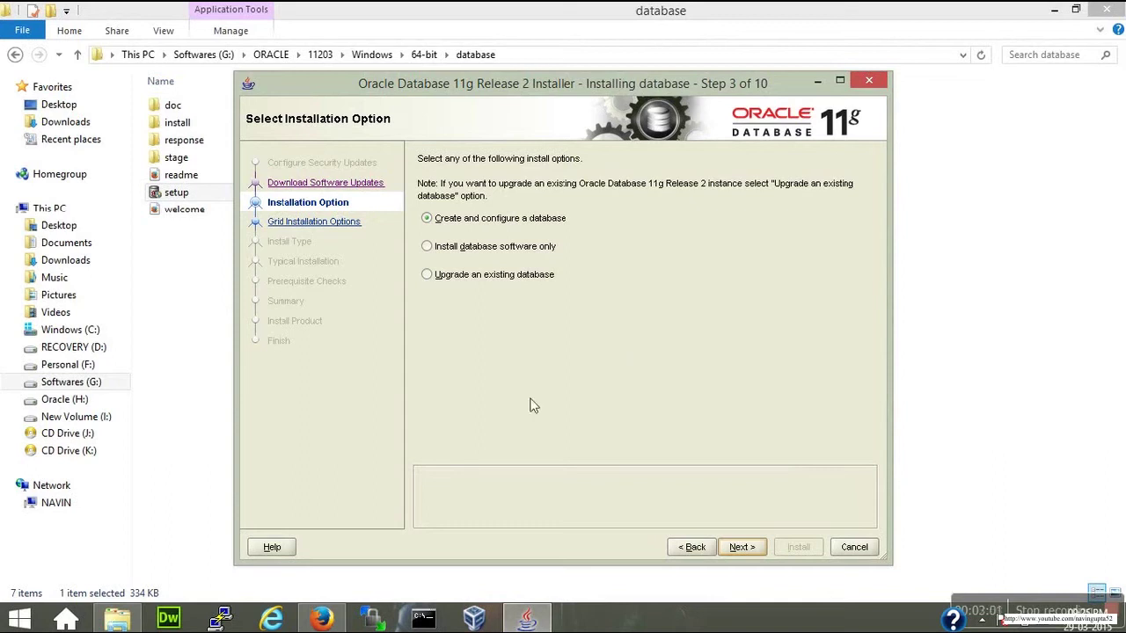
Choose to install database software only, as a single instance database installation.
click(466, 221)
click(440, 248)
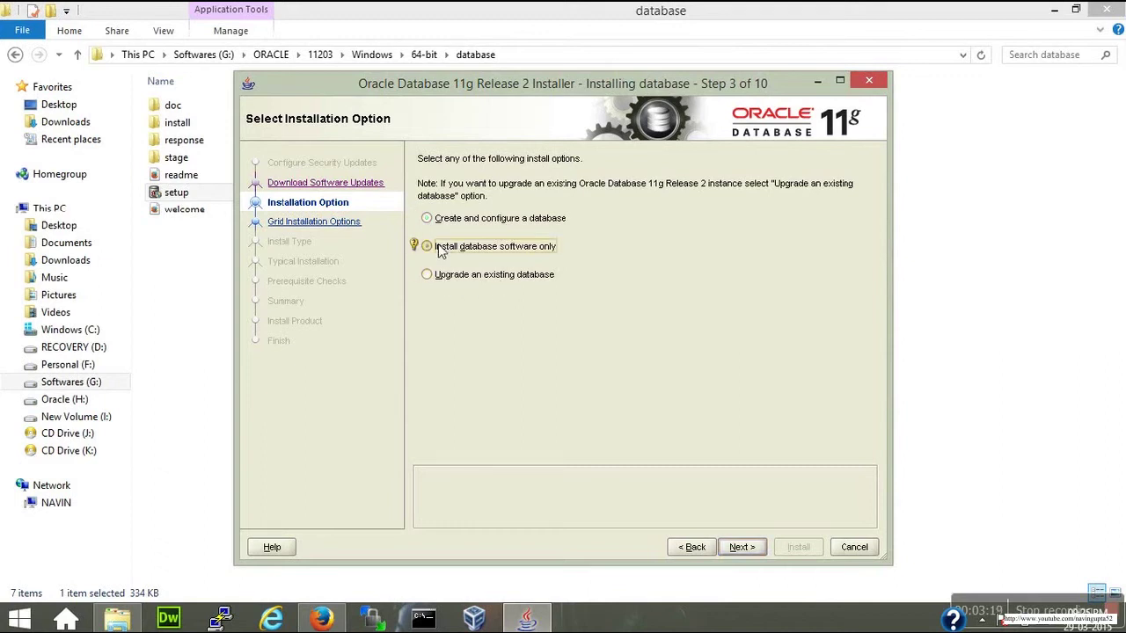
click(741, 548)
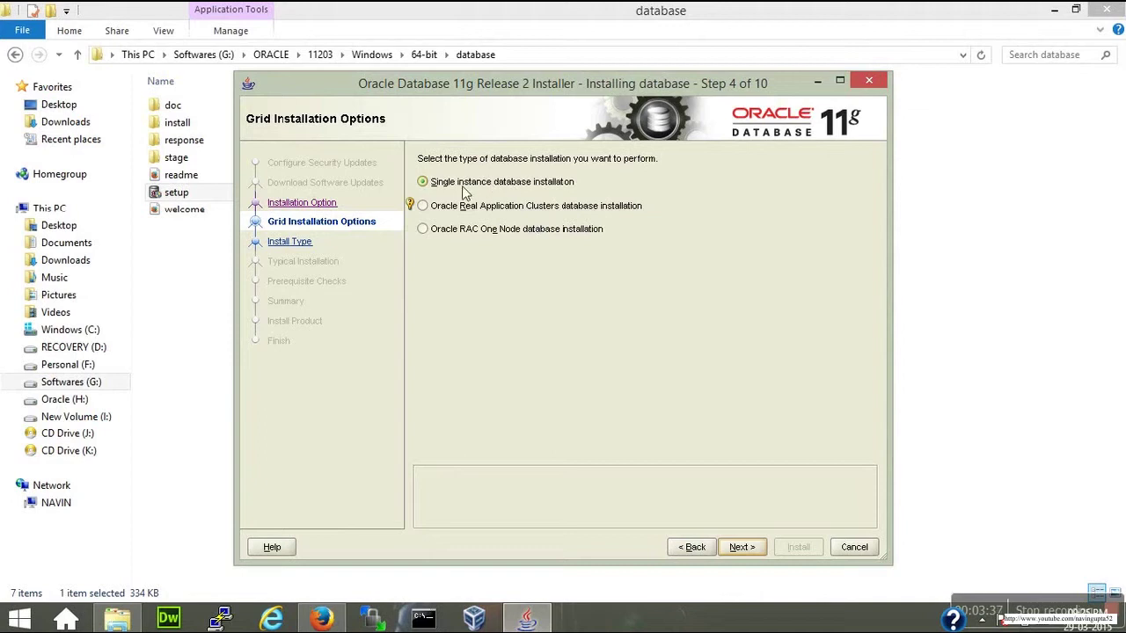
click(744, 546)
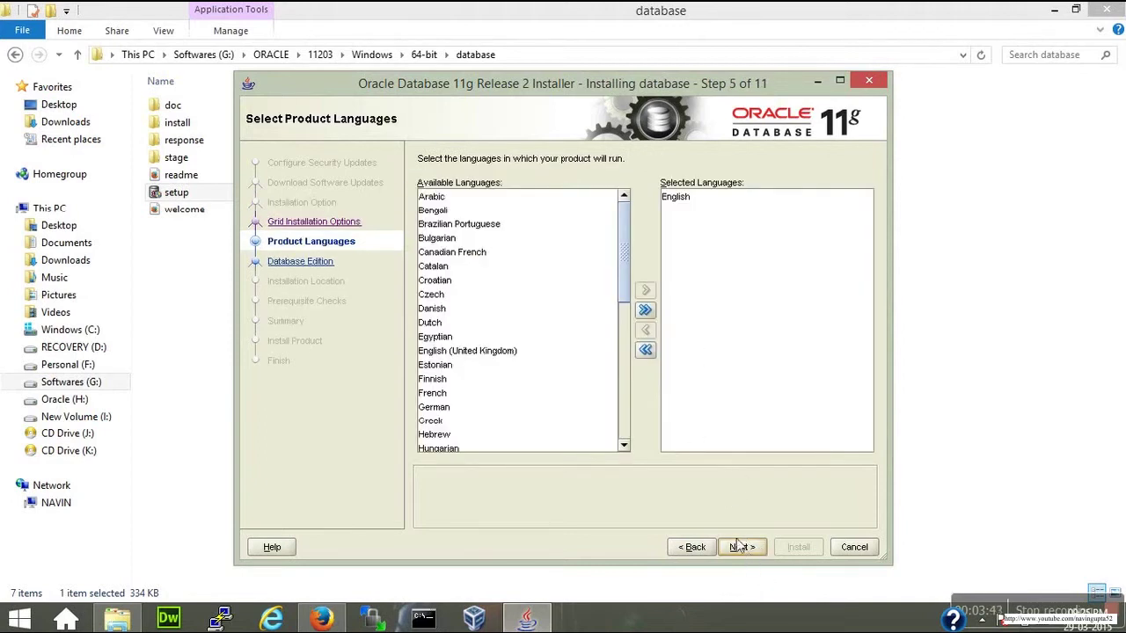
Accept English as the product language and Enterprise Edition as the database edition.
click(743, 547)
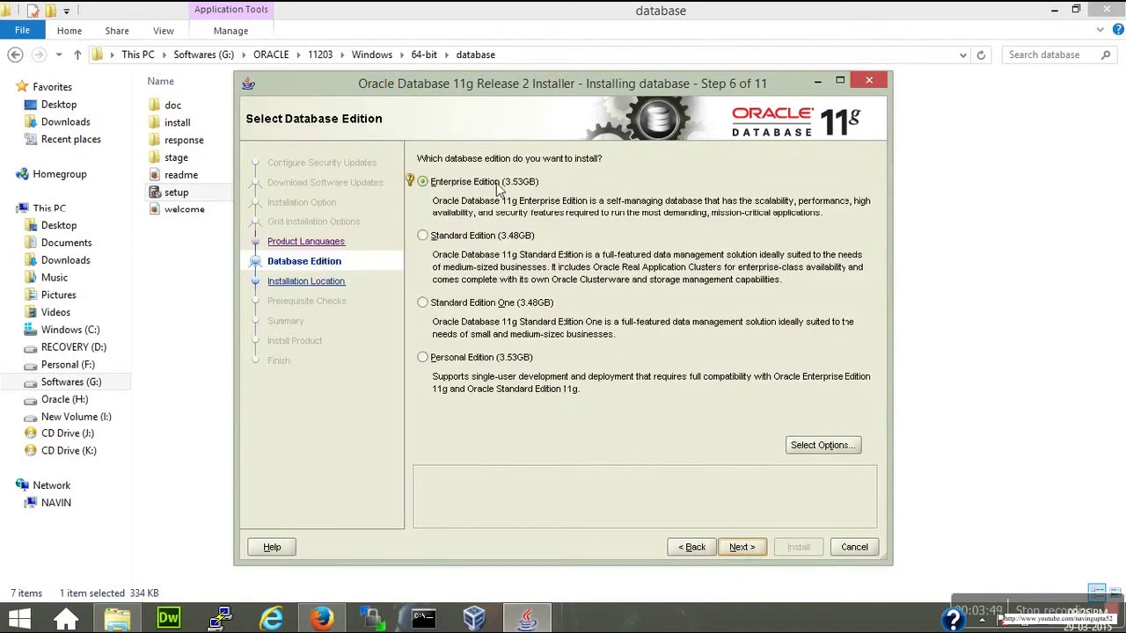
click(755, 549)
click(745, 547)
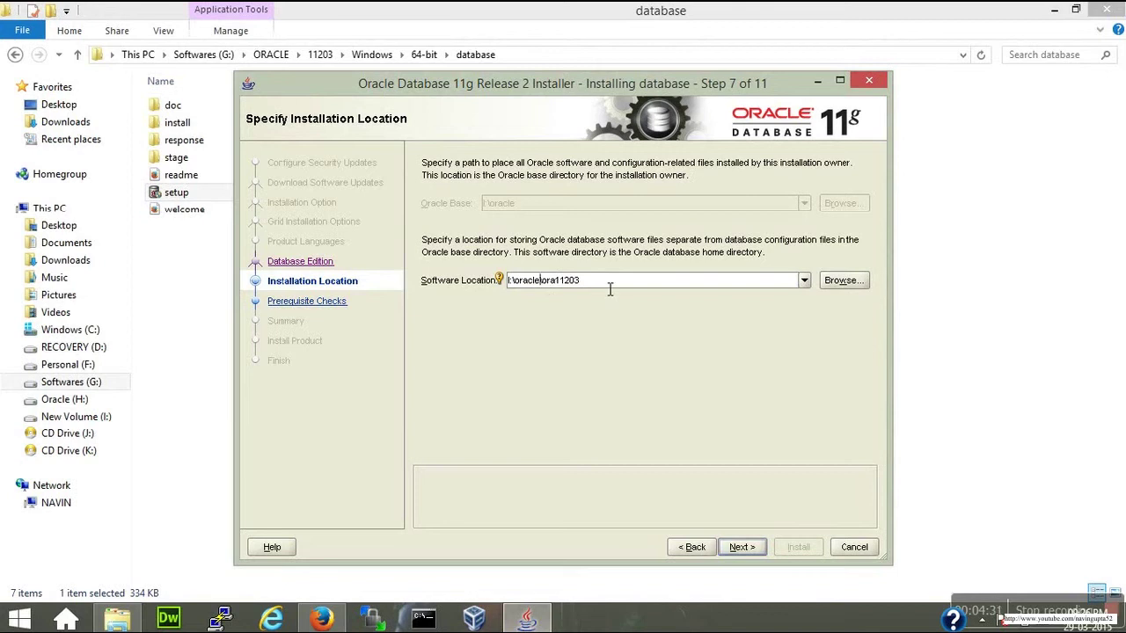
Set the Oracle base to I:\oracle1 and the software location to I:\oracle1\ora11203_1, and proceed to the summary.
text(1)
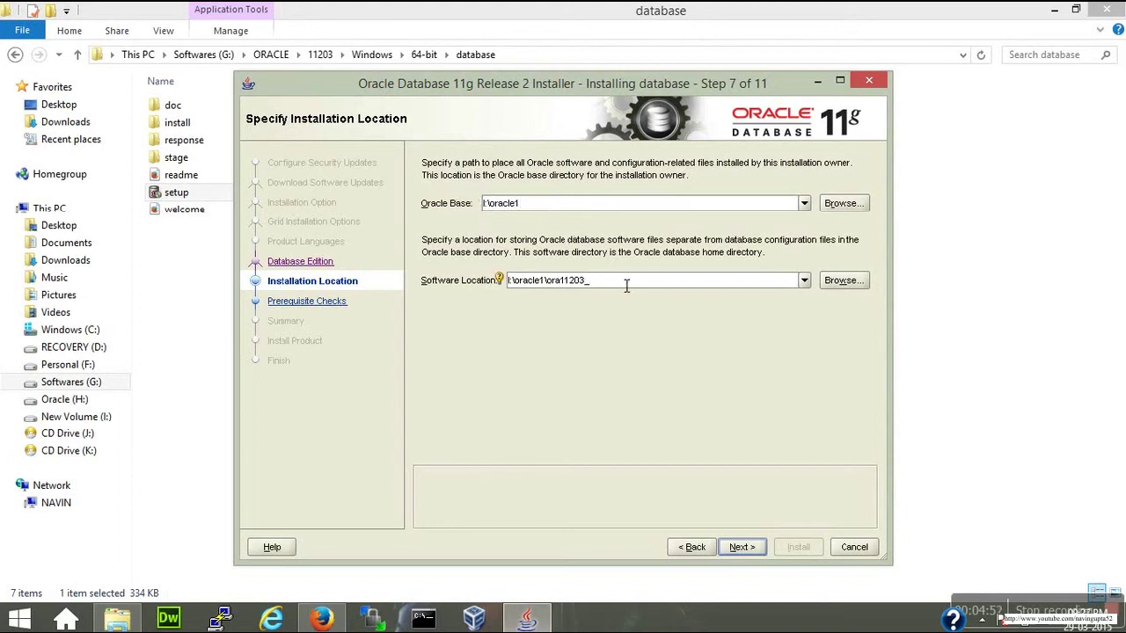
text(1)
drag(599, 281, 556, 293)
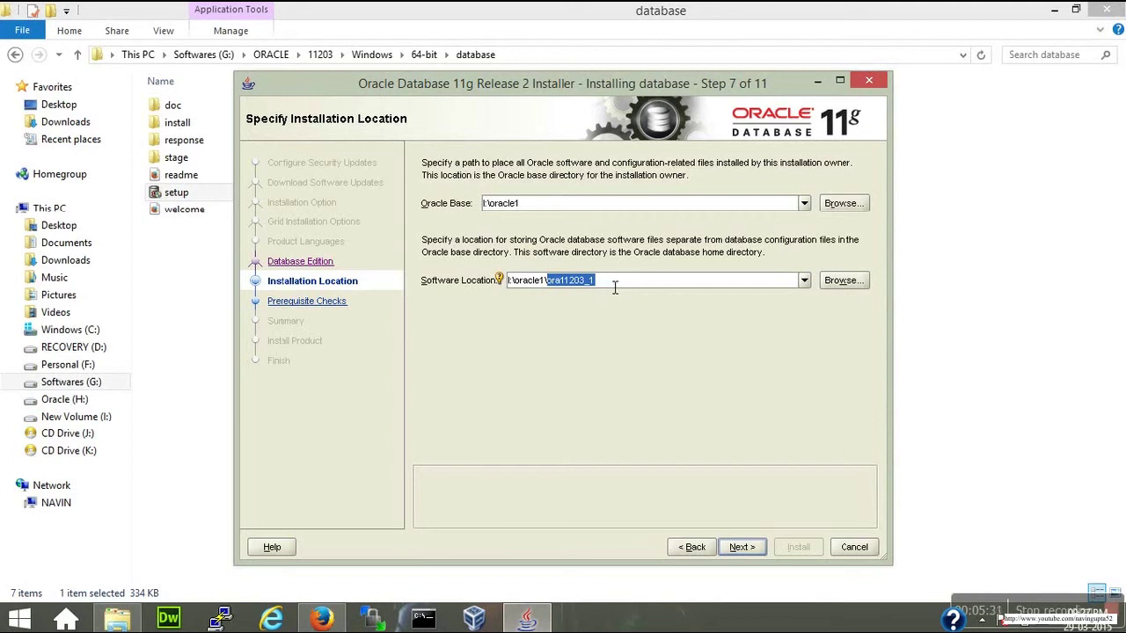
click(743, 548)
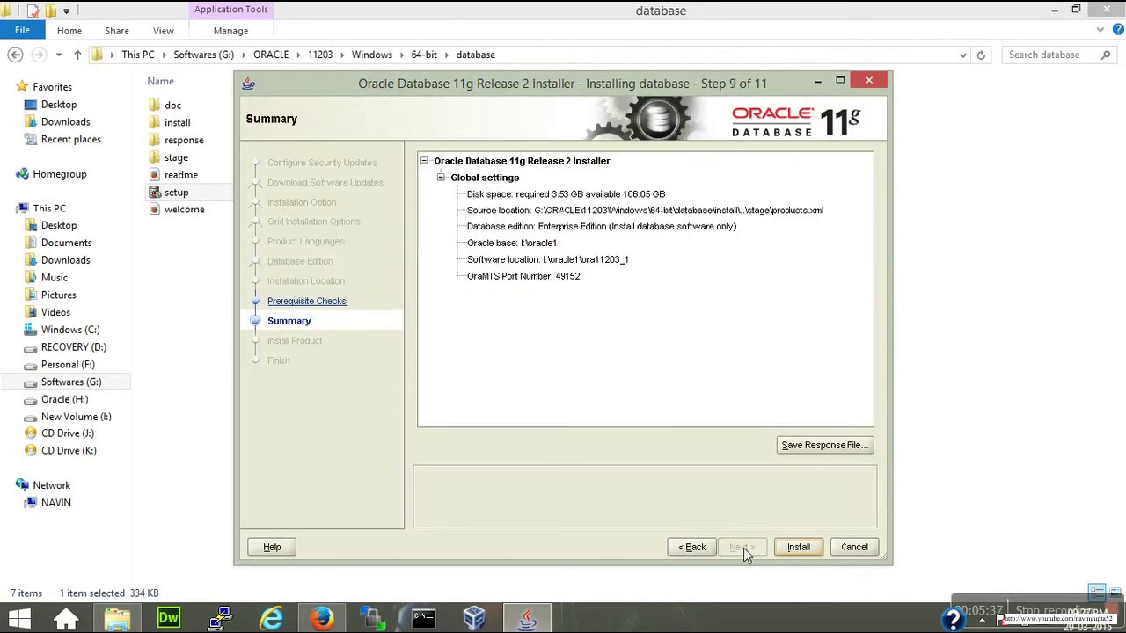
Install the Oracle Database software, check the reported installation location and close the installer.
click(788, 541)
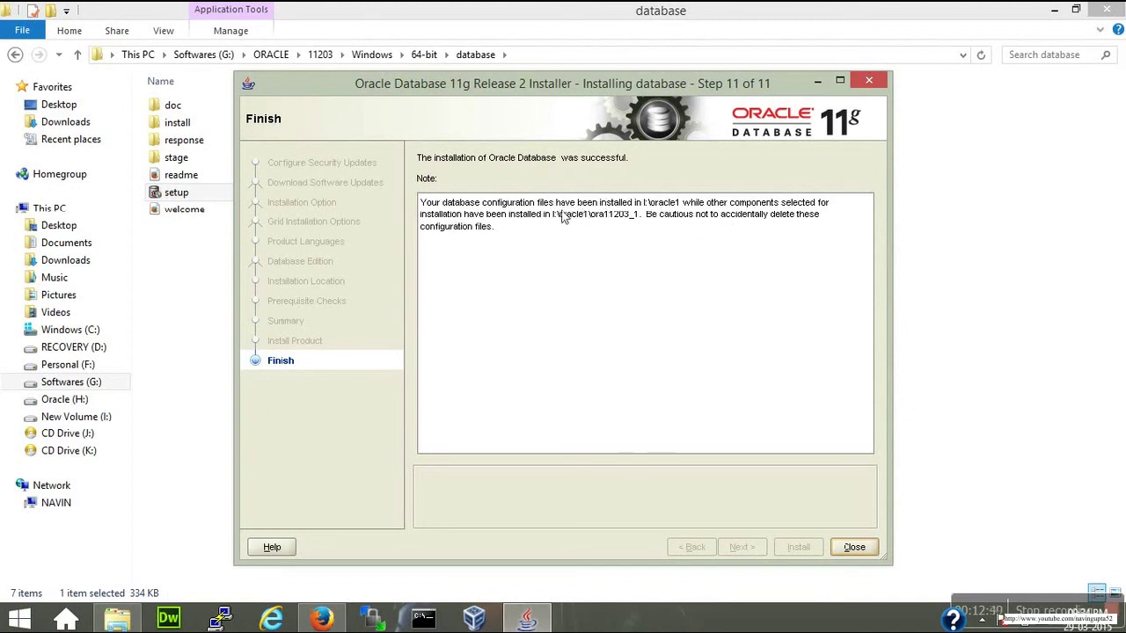
drag(553, 214, 638, 220)
click(850, 550)
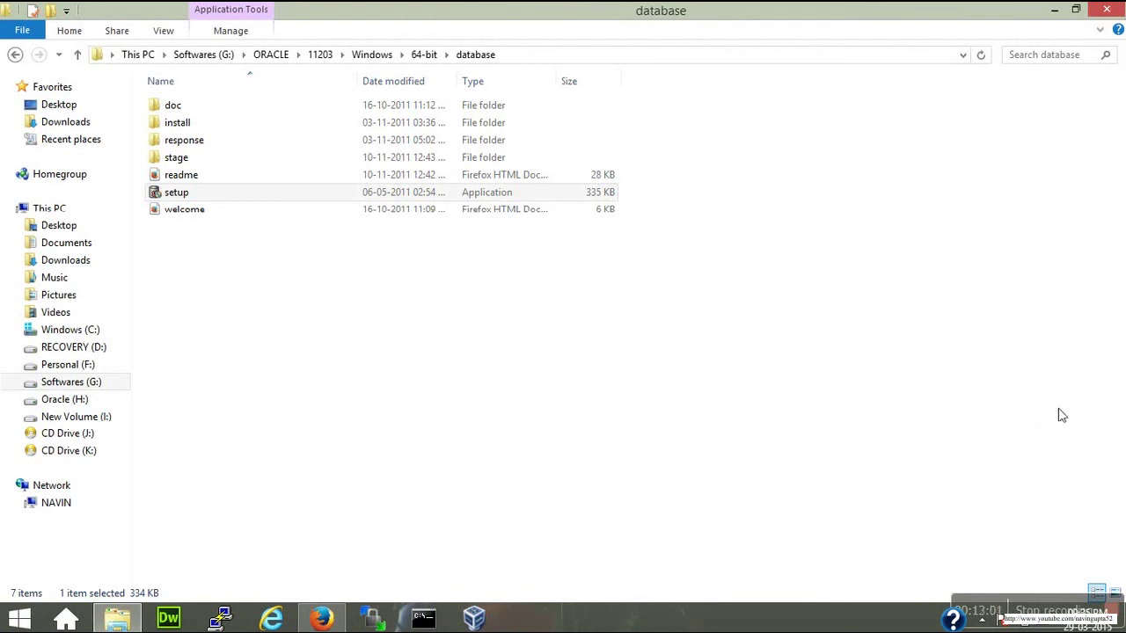
Minimize File Explorer, open a Command Prompt and list the path variable with "set path", checking its first entry.
click(1056, 11)
key(super+r)
text(cmd)
key(Return)
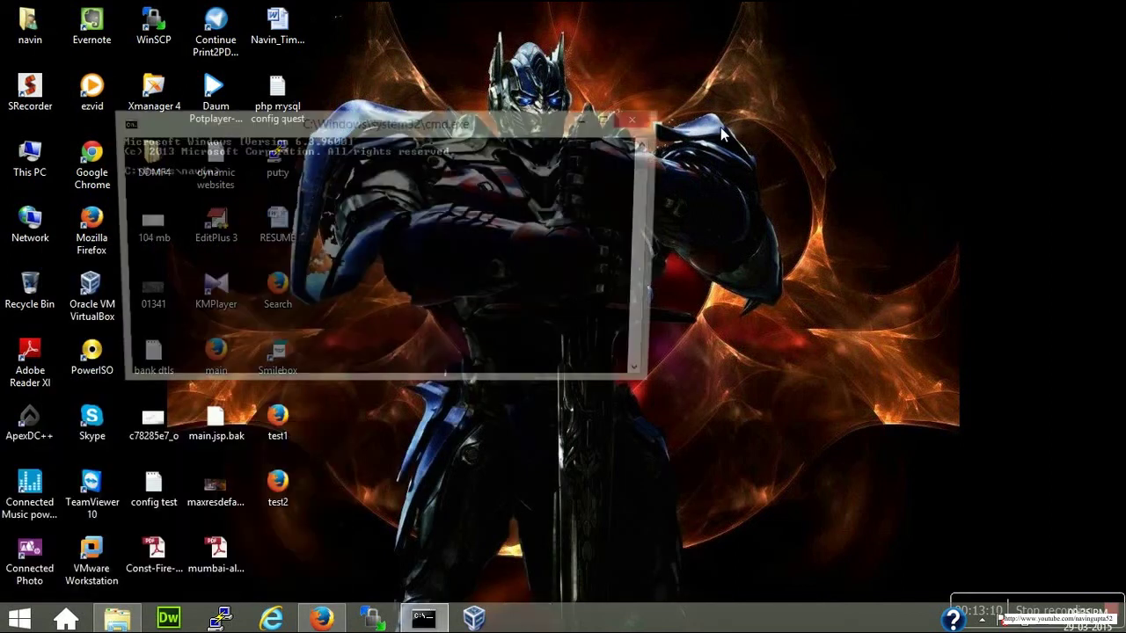
text(set path)
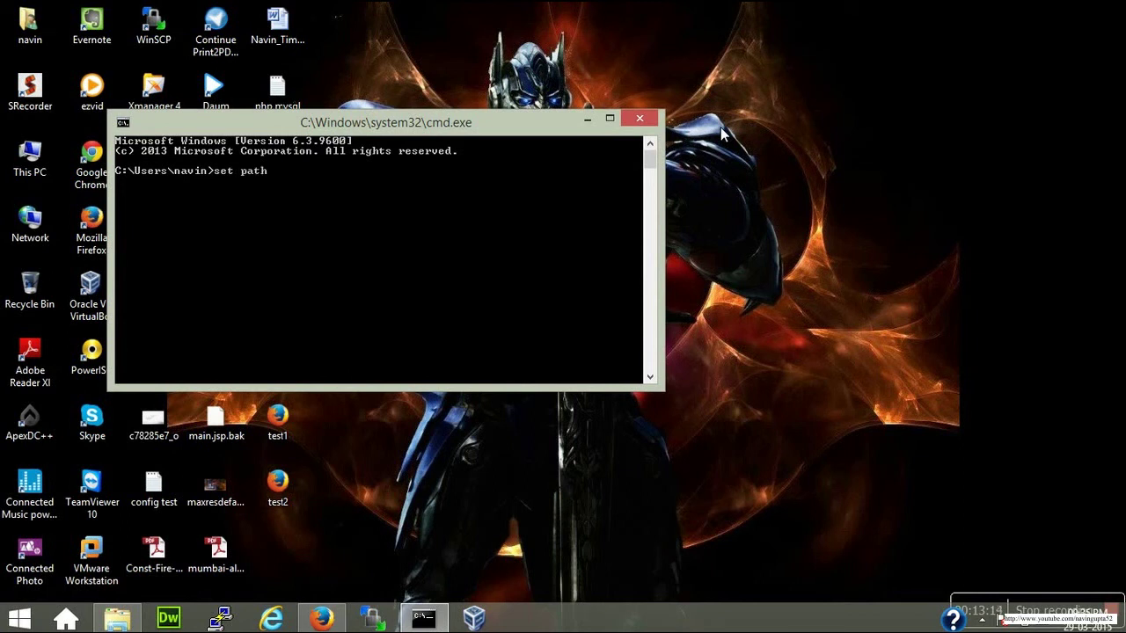
key(Return)
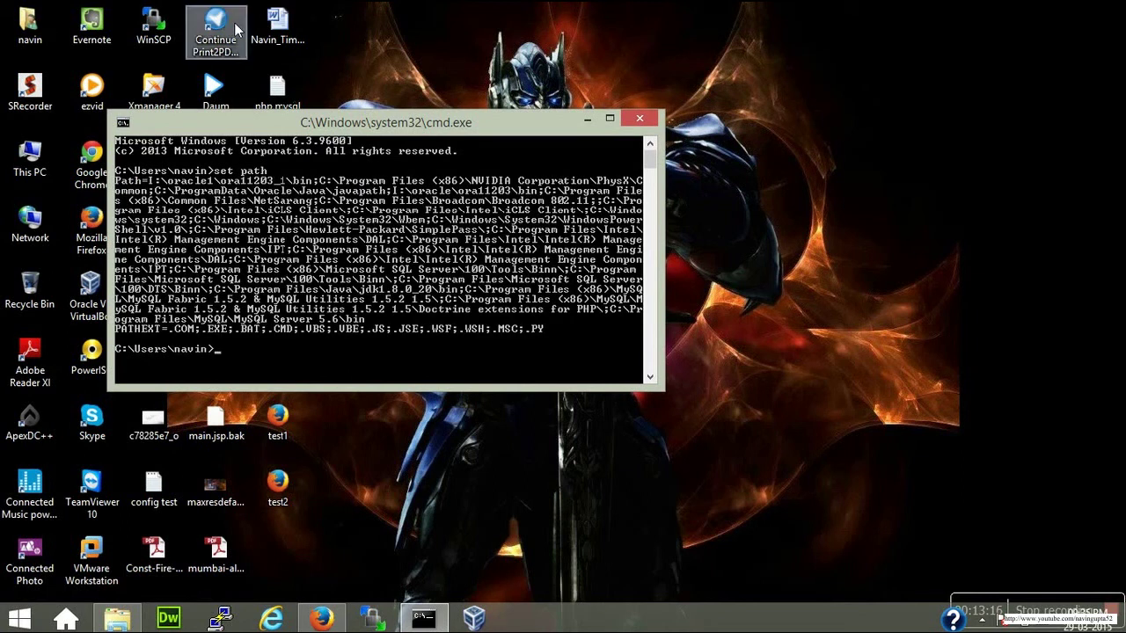
drag(149, 187, 311, 183)
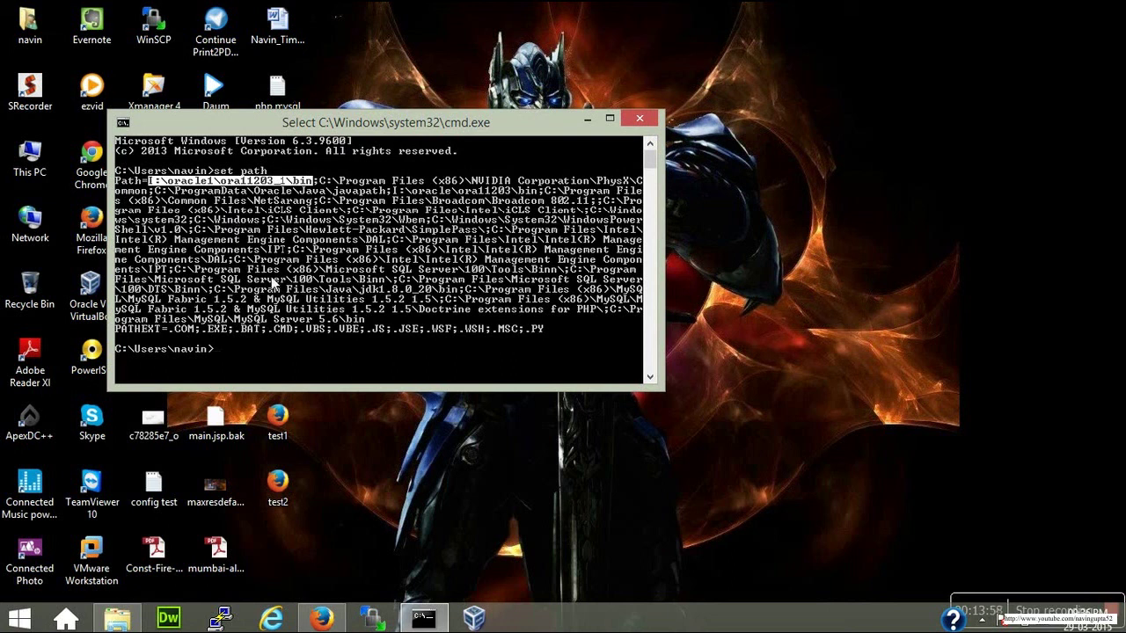
Enter the Oracle home path I:\oracle\ora10203 on the command line.
key(Return)
text(I:\oracle)
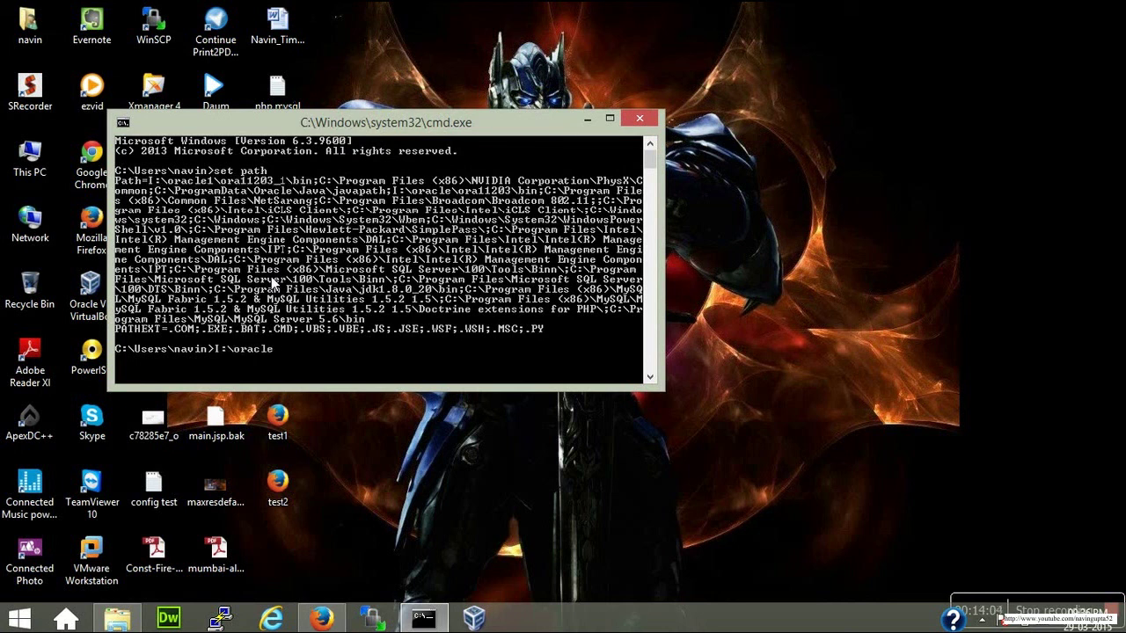
text(\ora10203)
key(Return)
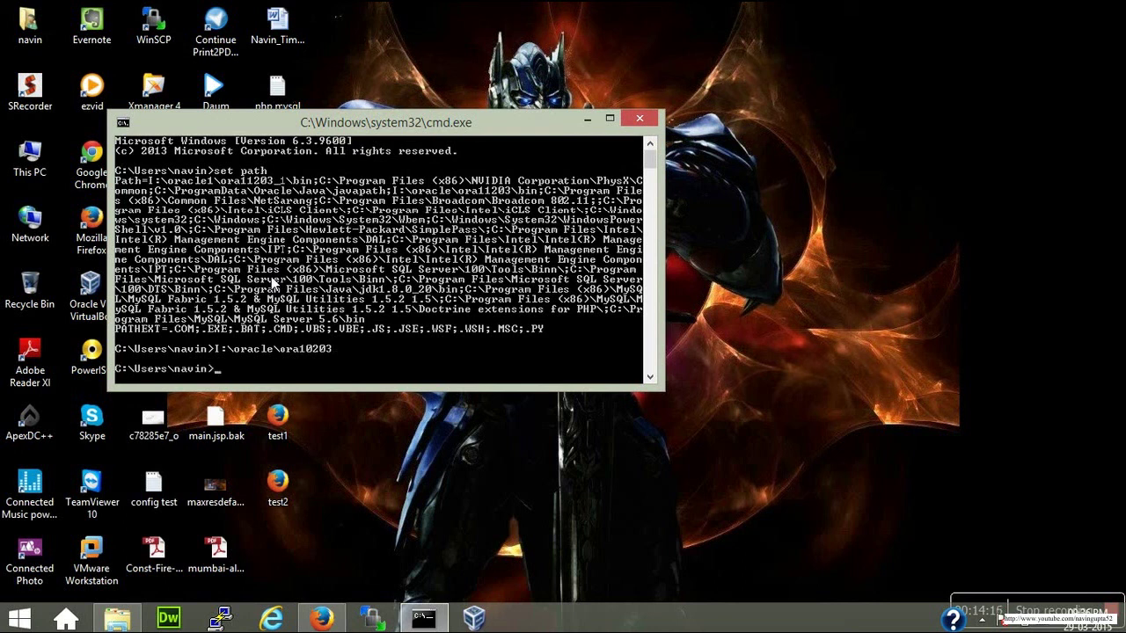
Set the oracle_home variable to I:\oracle\ora10203, reusing the path text copied from the line above.
text(set oracle_home=)
drag(215, 350, 332, 352)
key(super+c)
right_click(352, 357)
right_click(352, 351)
key(Return)
Try to prepend the Oracle bin folder to the path with "set path=I:\oracle\ora10203\bin;%path%".
text(set path=)
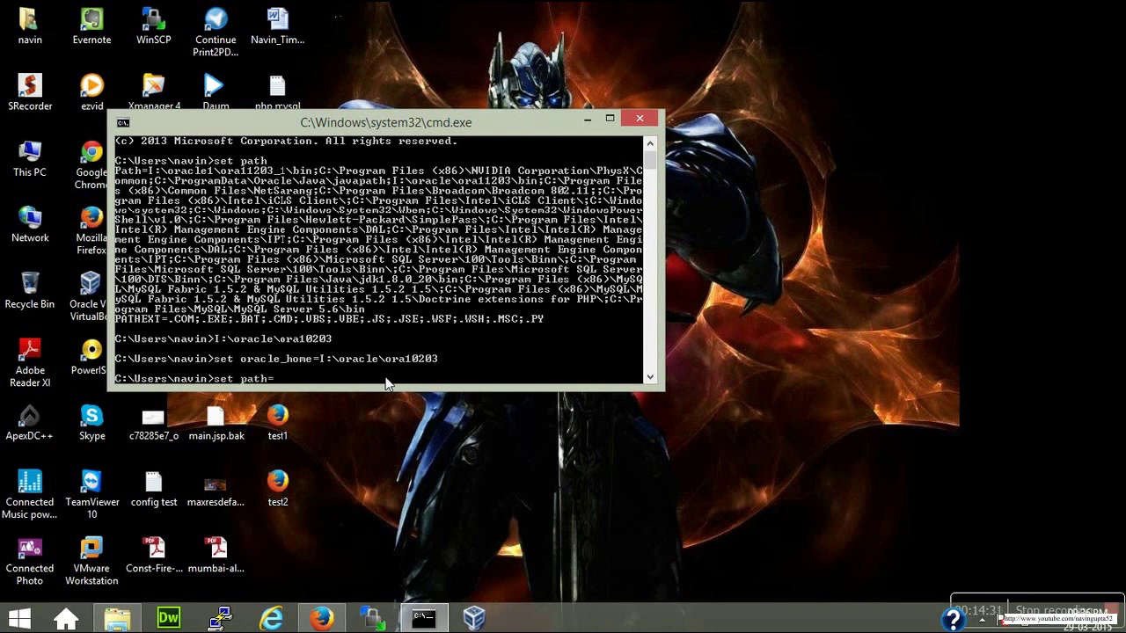
right_click(380, 378)
text(\bin;%)
text(path)
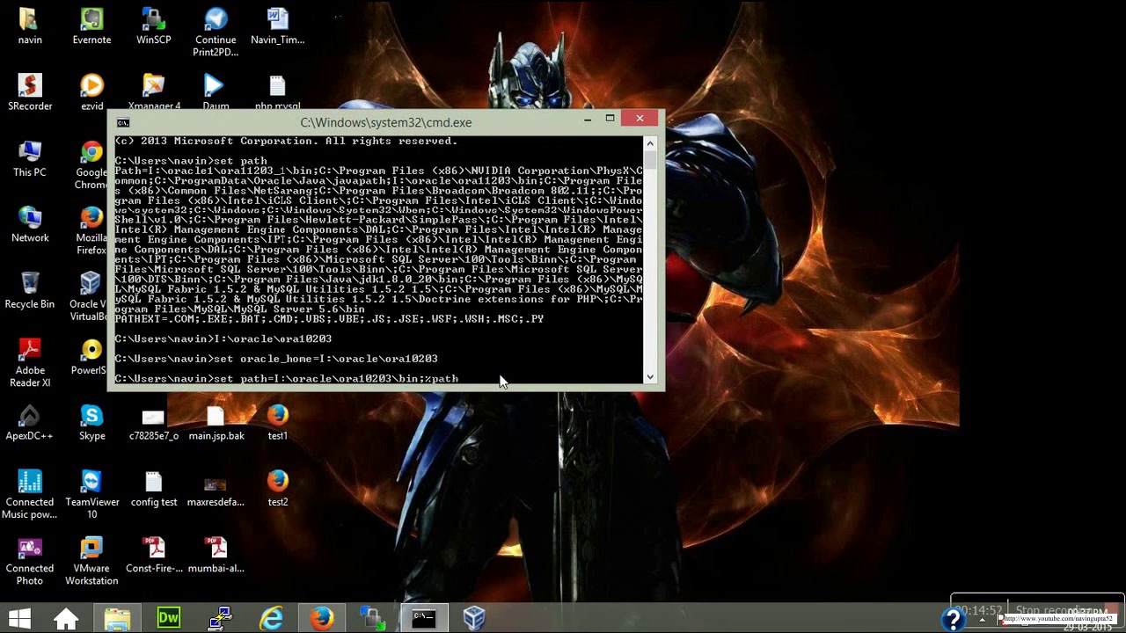
text(%)
key(Return)
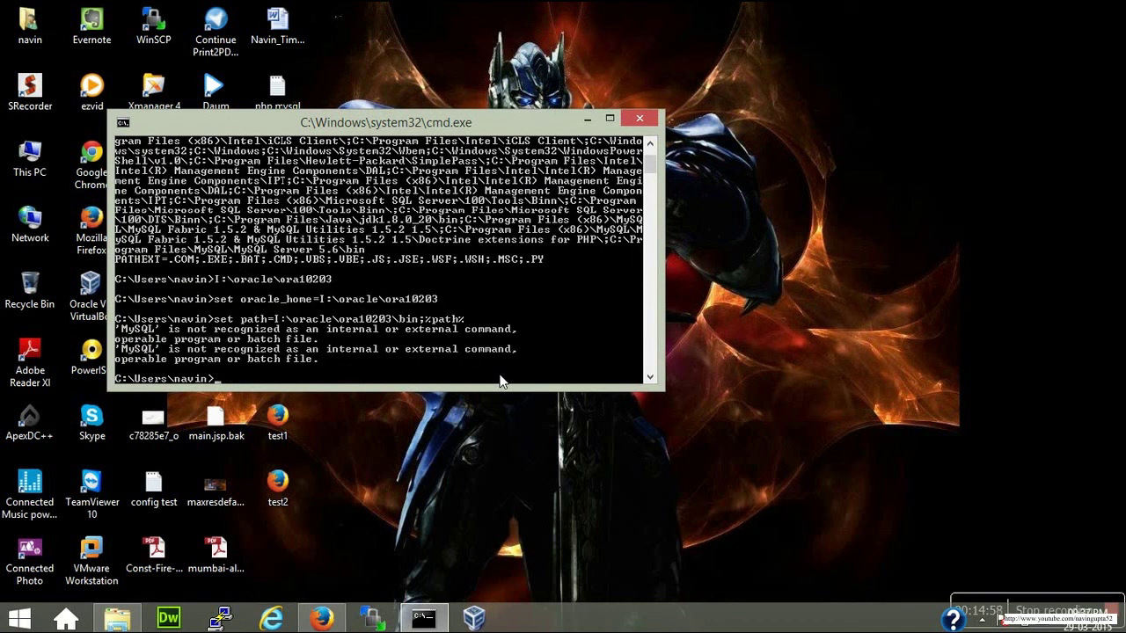
Recall the last set path command for editing.
key(Up)
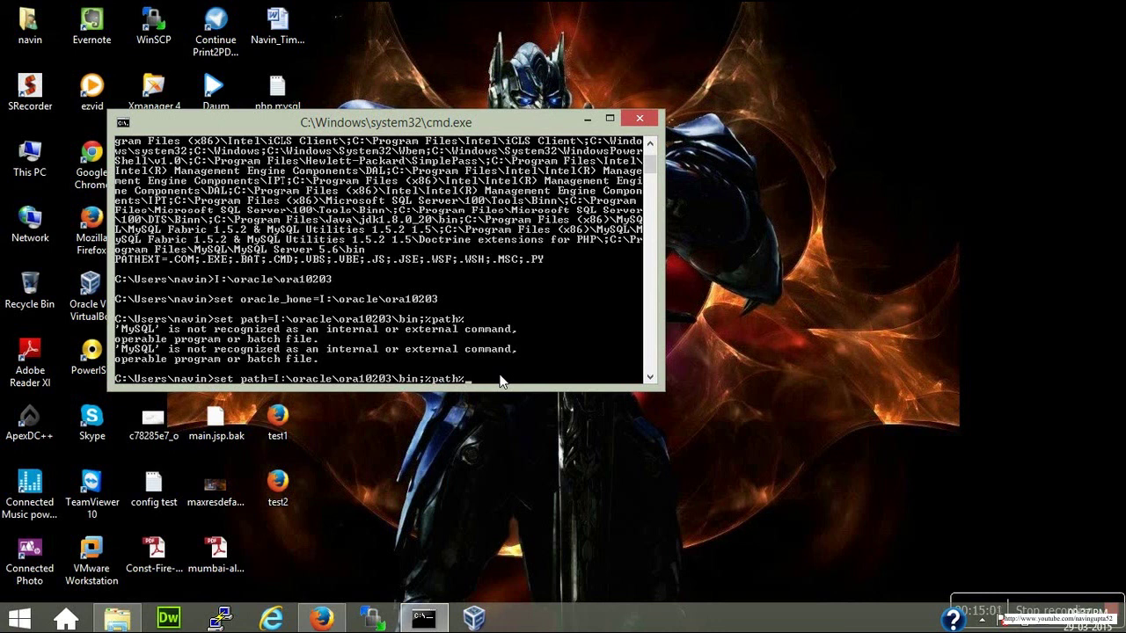